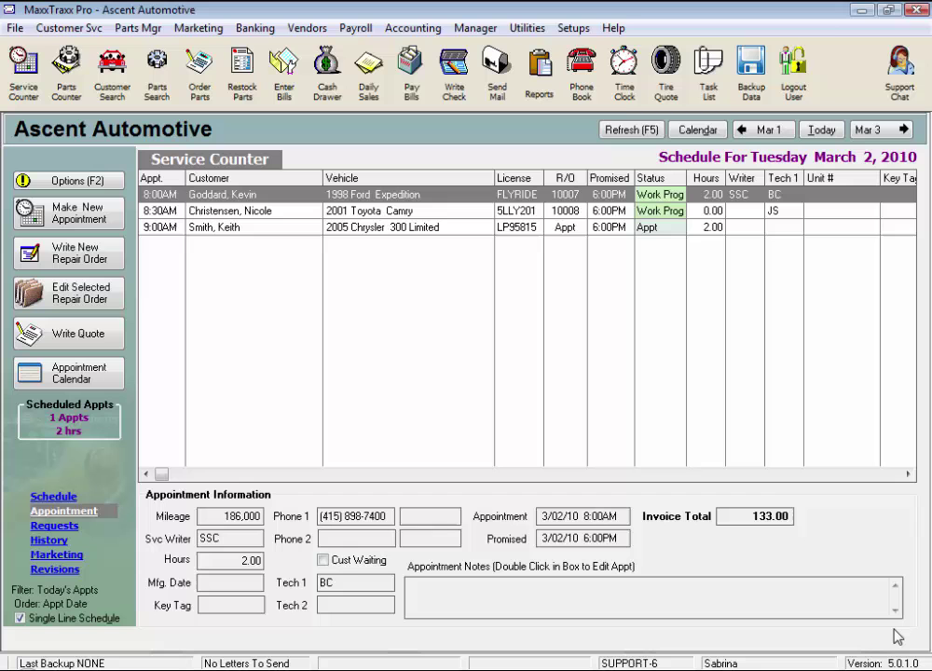
Step: Open the daily sales and cash drawer report for the Front Counter #1 drawer, dated 3/01/2010
click(384, 91)
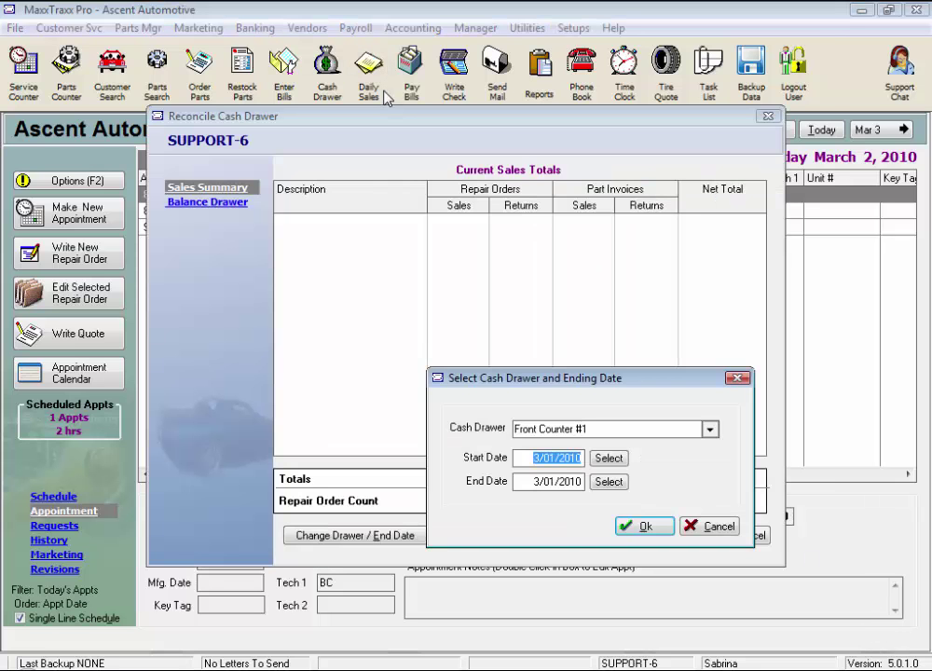
click(711, 430)
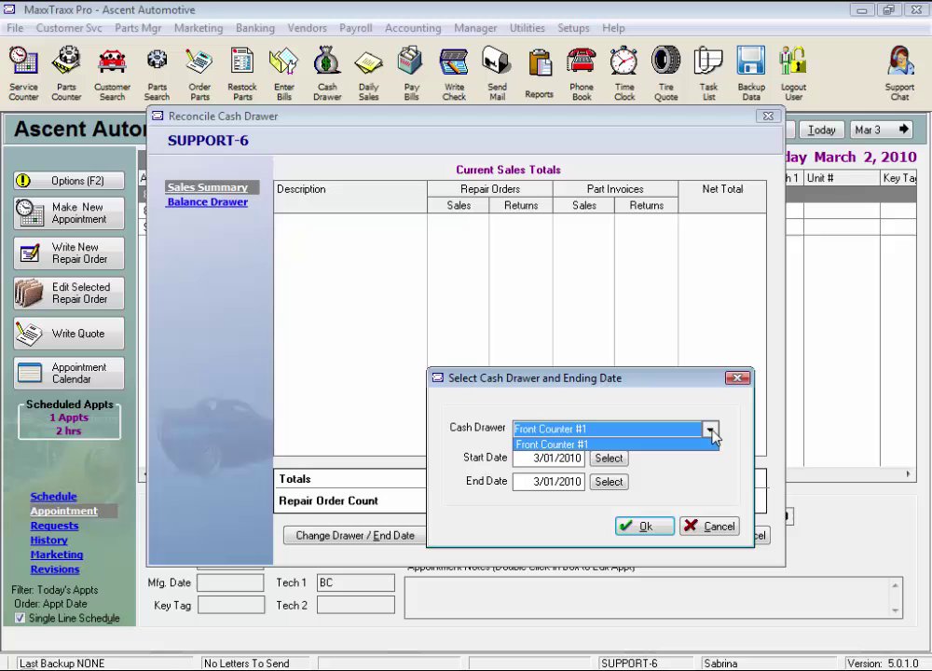
click(643, 444)
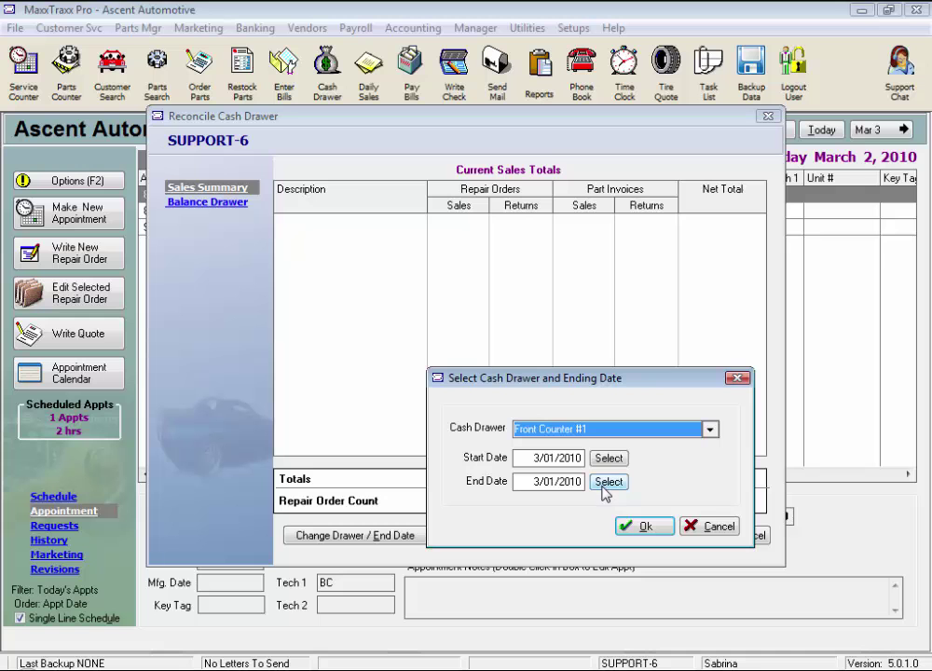
click(642, 526)
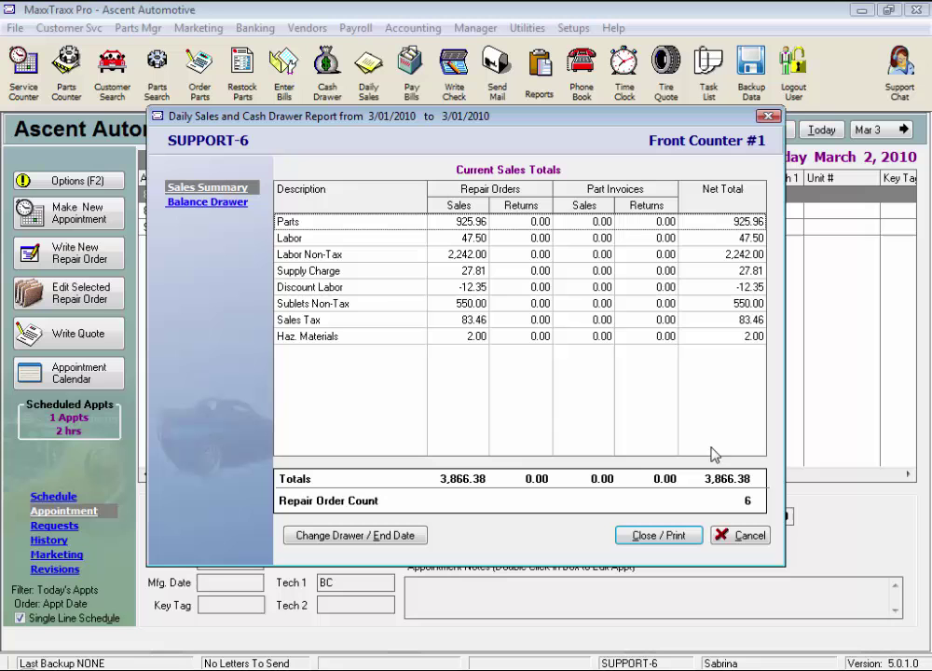
click(397, 542)
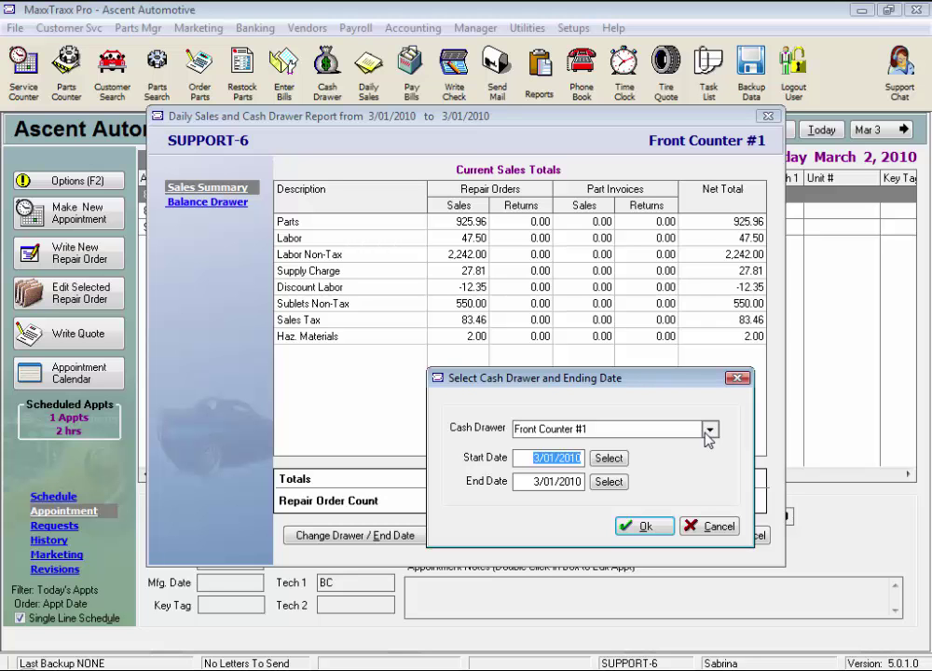
click(716, 527)
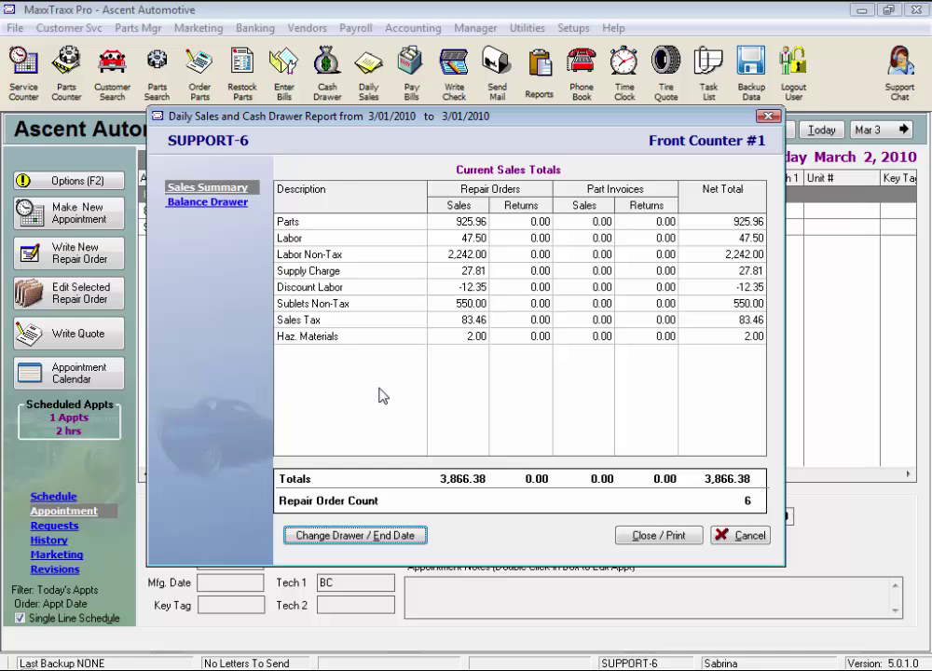
Step: Switch to drawer balancing and enter 662.13 as counted cash against 300.00 beginning cash
click(206, 203)
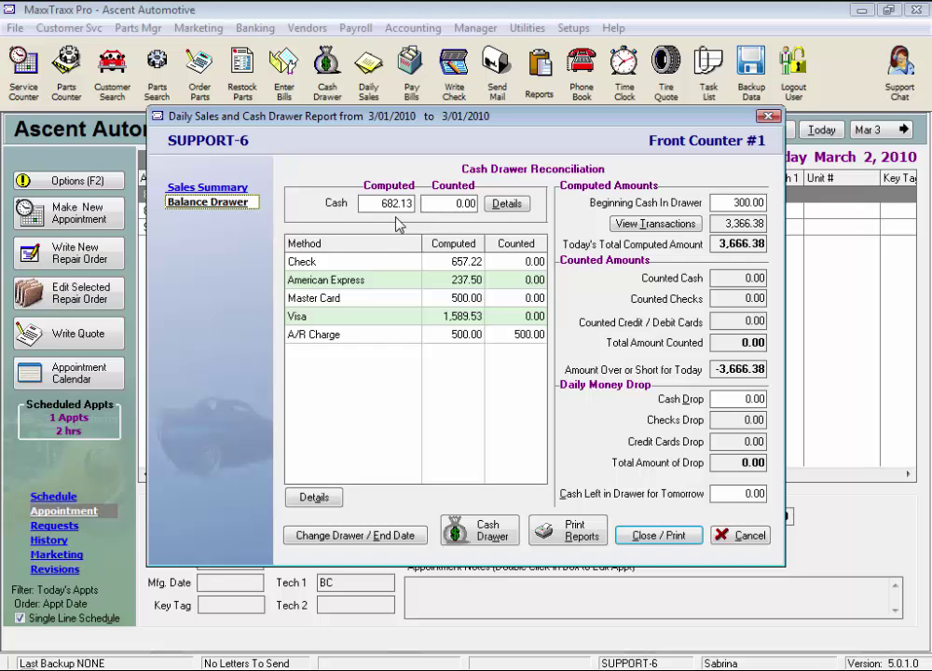
click(719, 202)
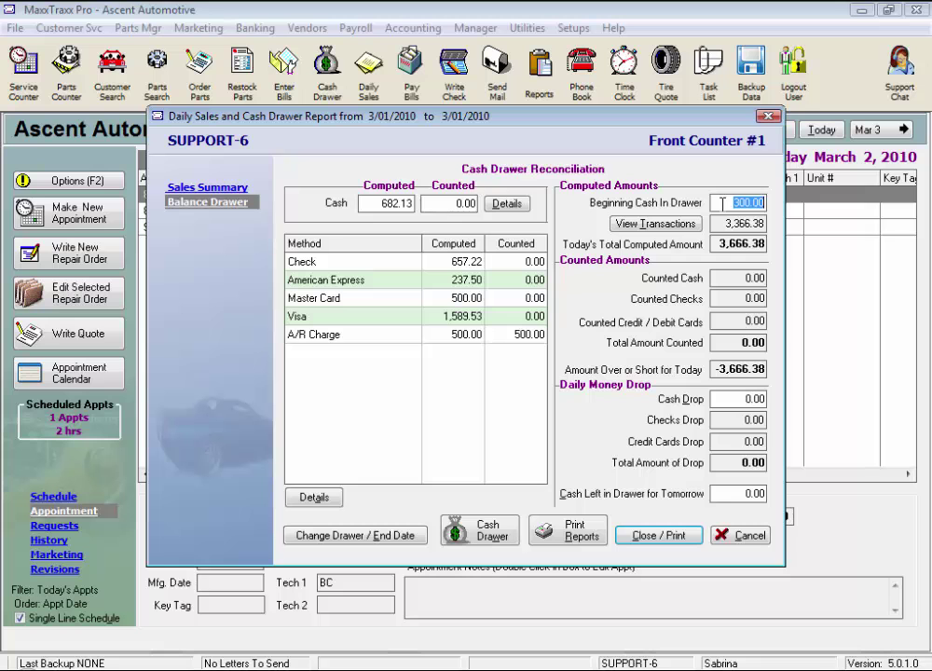
click(465, 203)
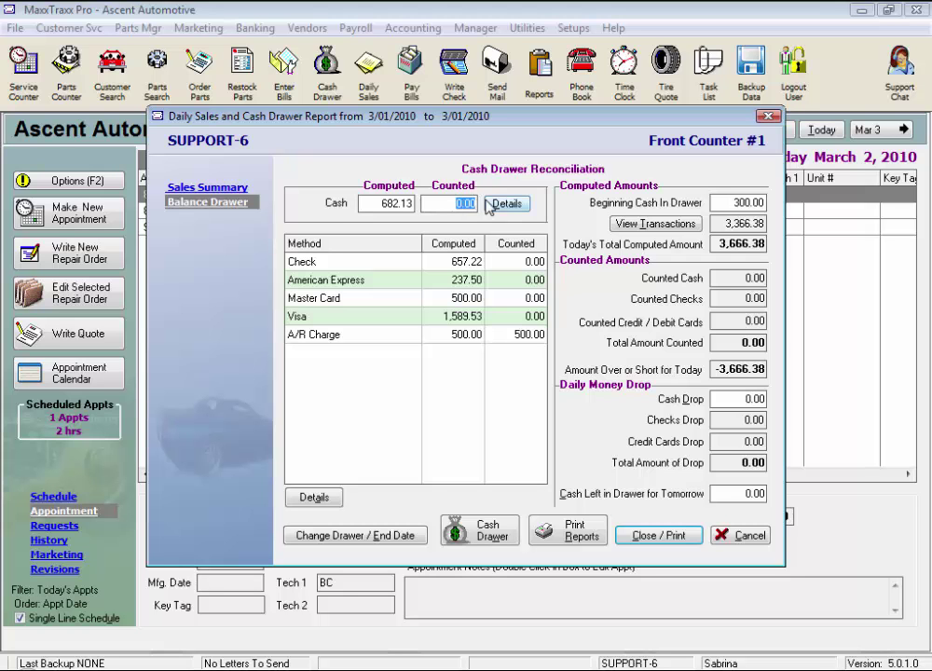
text(662.13)
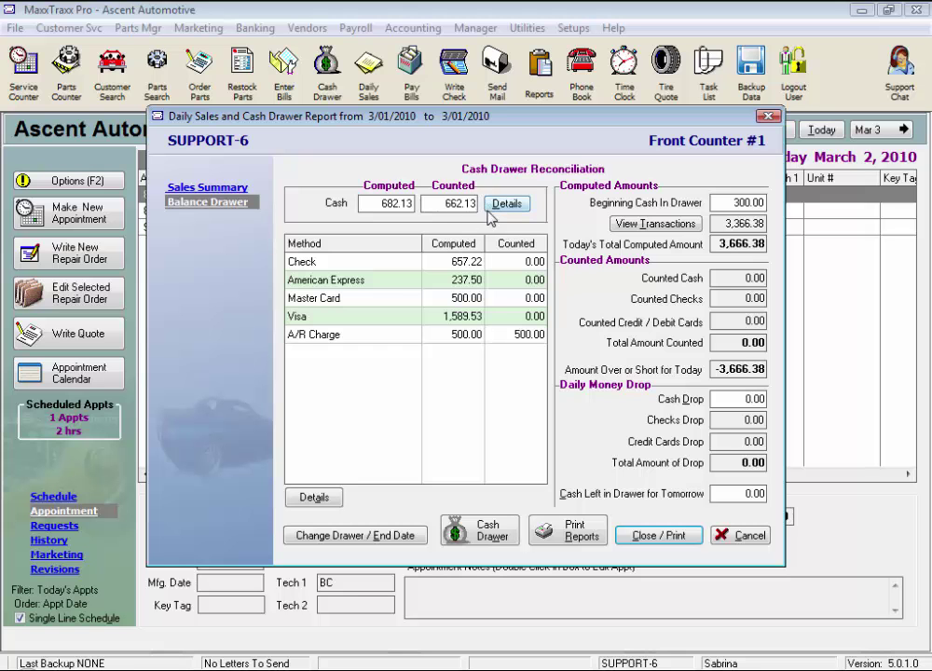
Step: List the cash payments behind computed cash and inspect repair order 10006
click(497, 211)
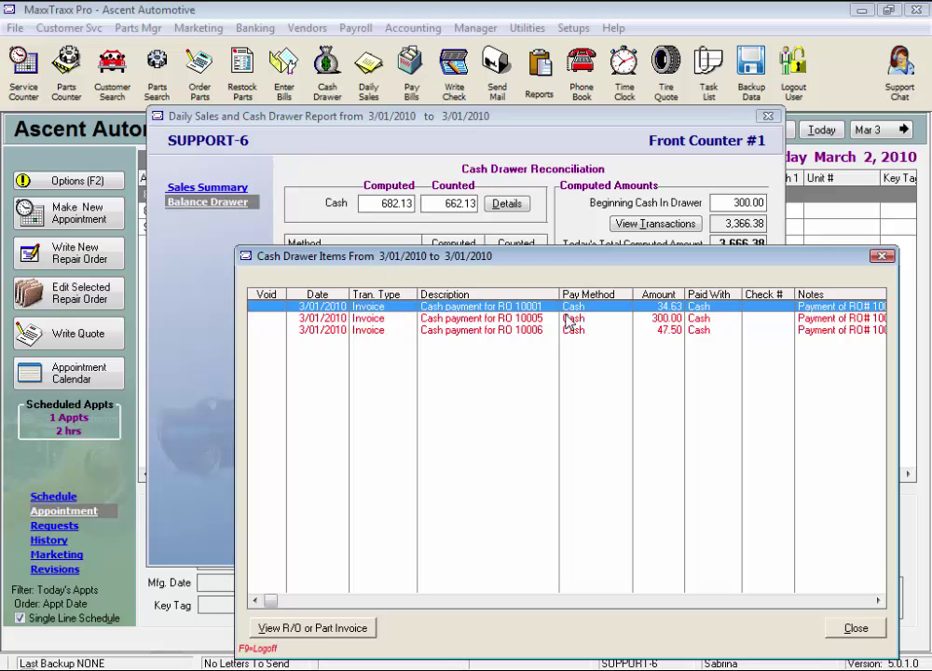
click(481, 322)
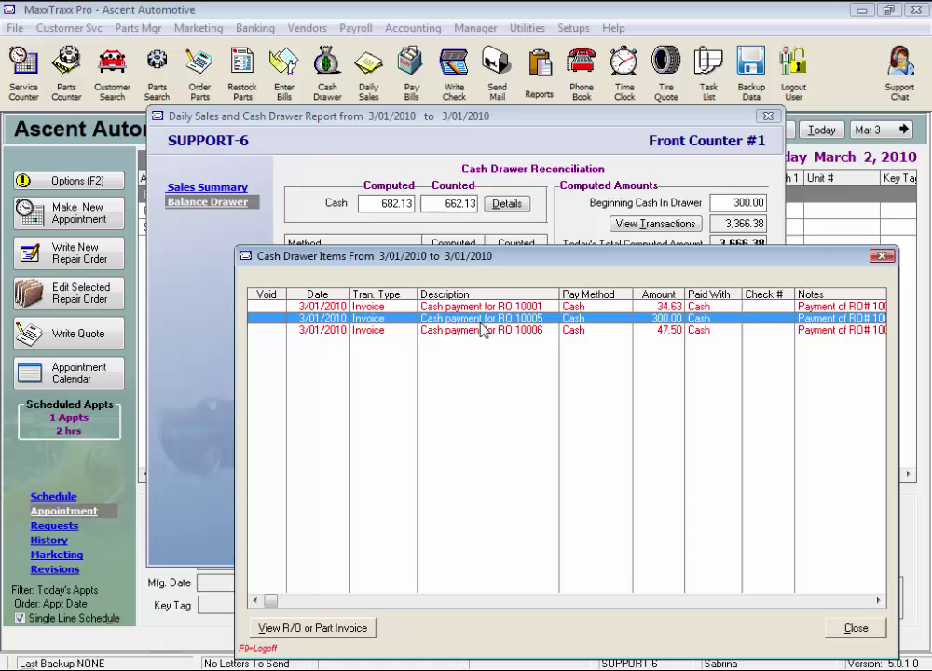
click(477, 331)
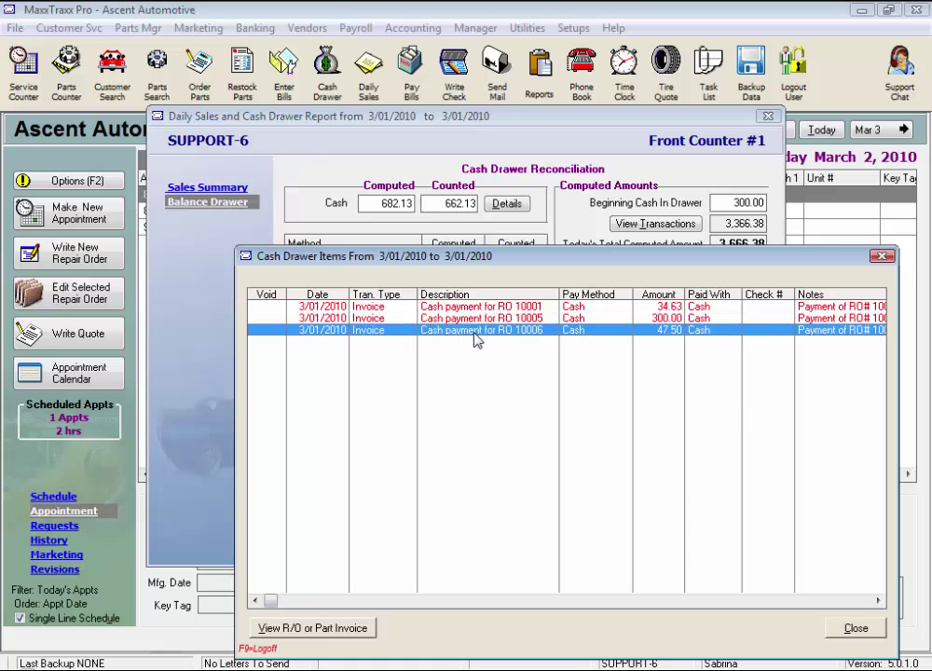
click(330, 629)
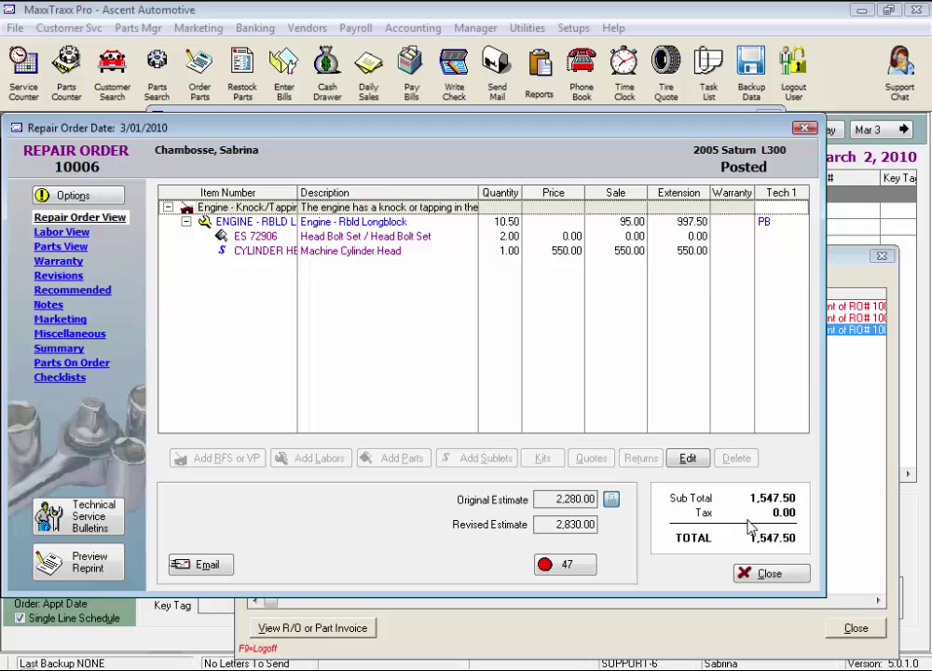
click(744, 573)
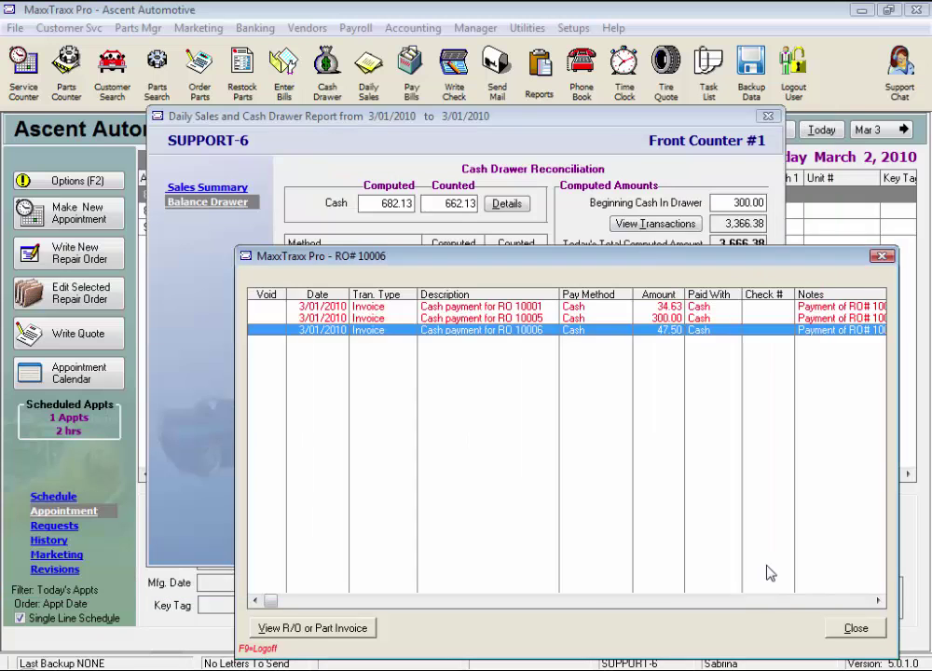
Step: Close the Cash Drawer Items list to see 662.13 counted and -3,004.25 over/short
click(843, 628)
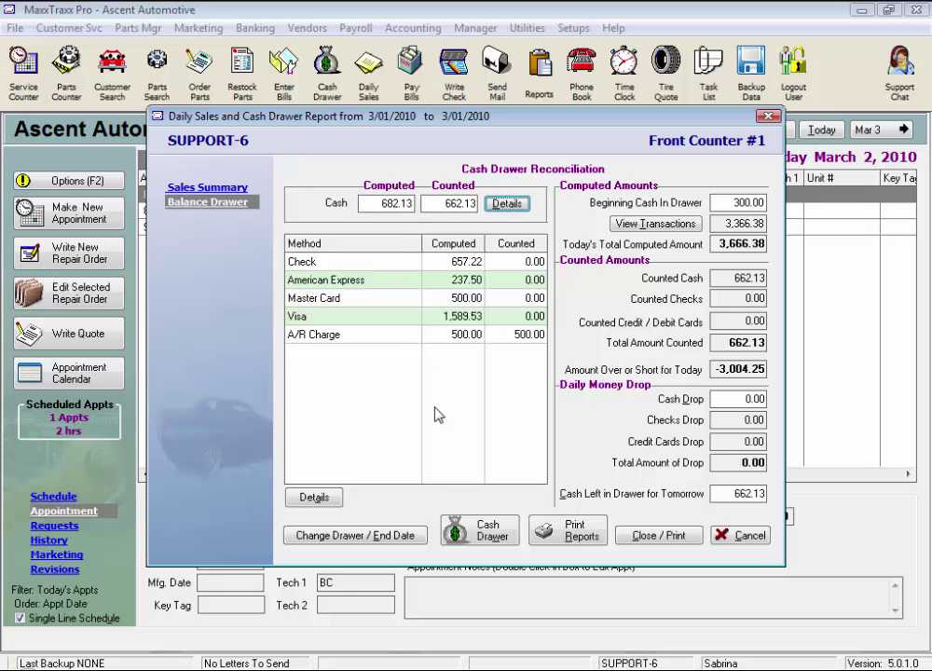
Step: Start a cash paid-out to Union 76 with a note for customer vehicle fuel
click(475, 545)
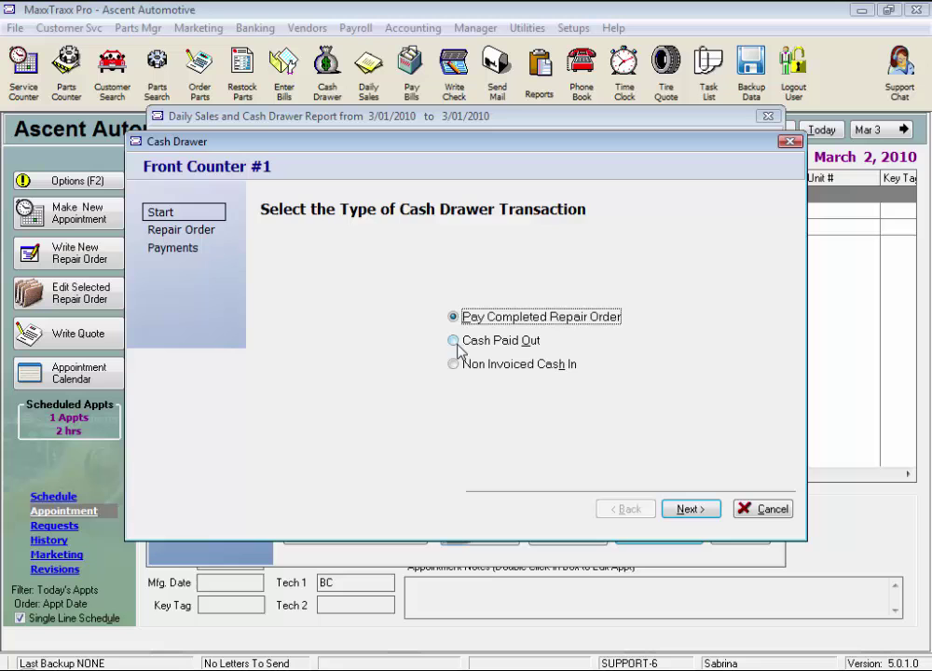
double_click(454, 342)
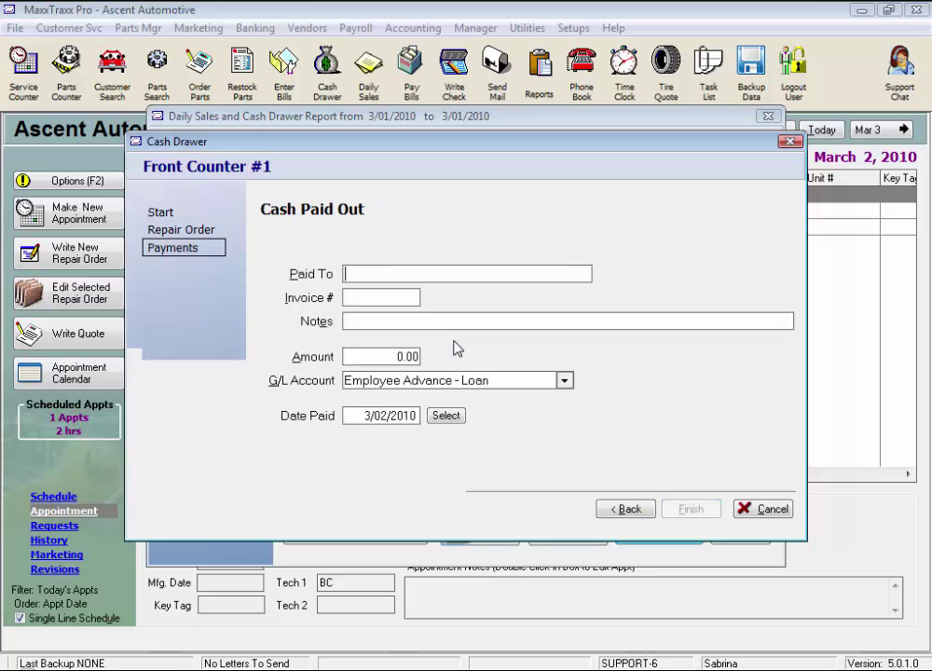
text(Union 76)
click(356, 320)
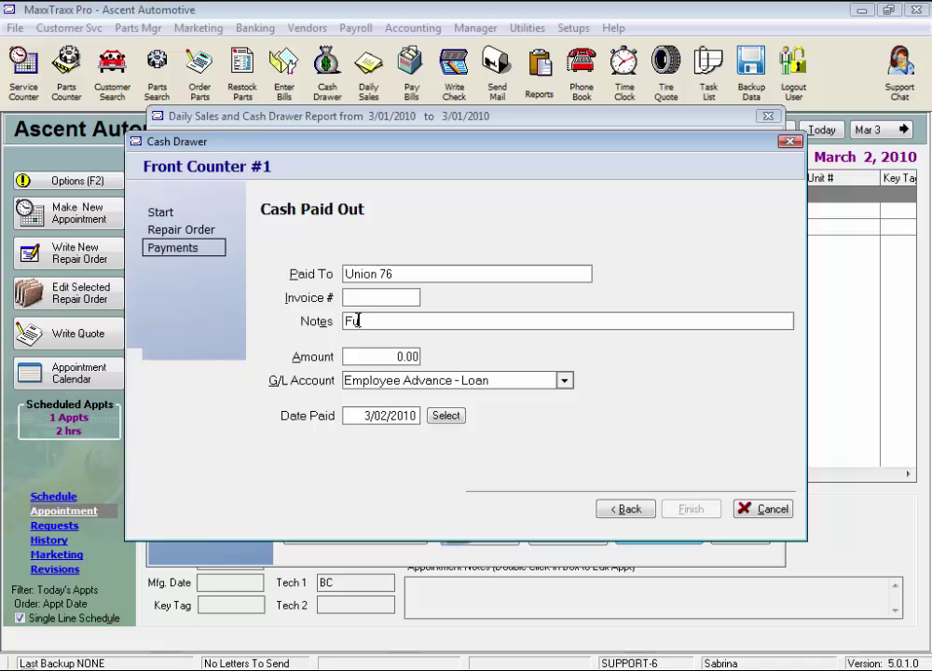
text(el for Cust)
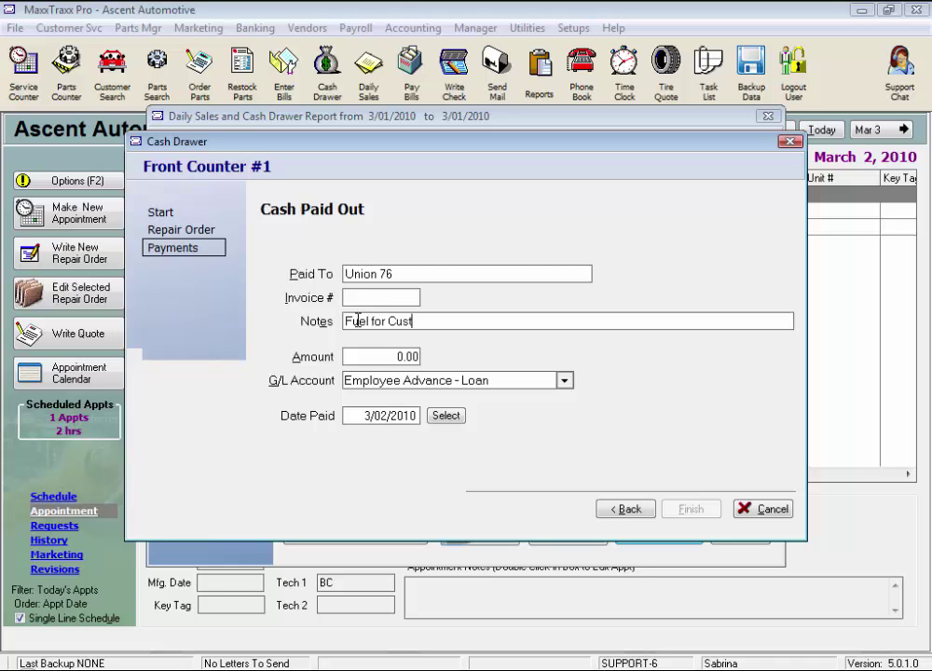
text(omer Vehicle)
Step: Set the paid-out to 20.00, G/L account Fuel for Customer Vehicle, date 3/01/2010, and save it
click(354, 357)
double_click(395, 352)
text(20)
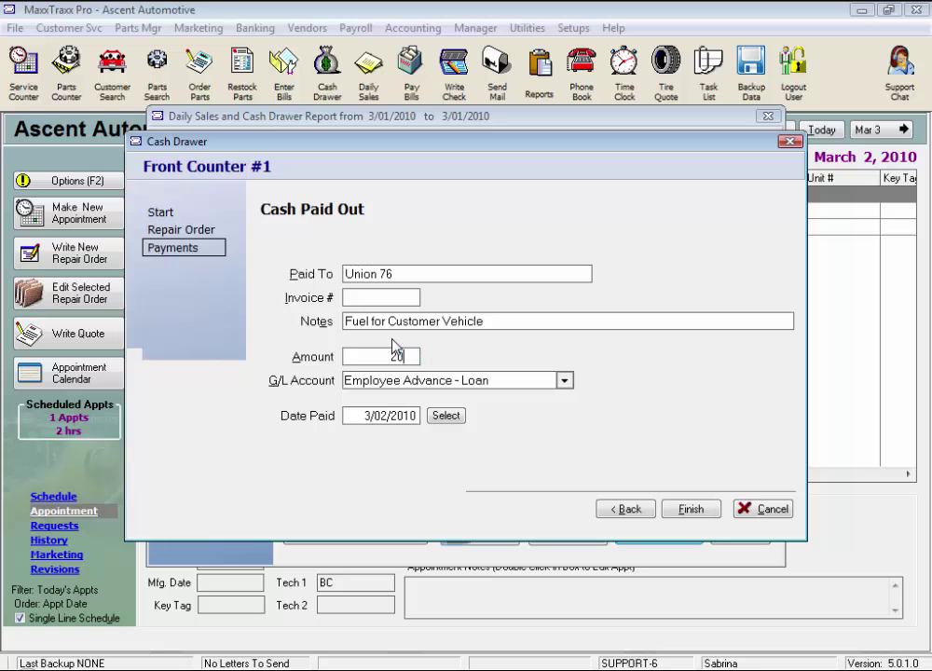
click(564, 381)
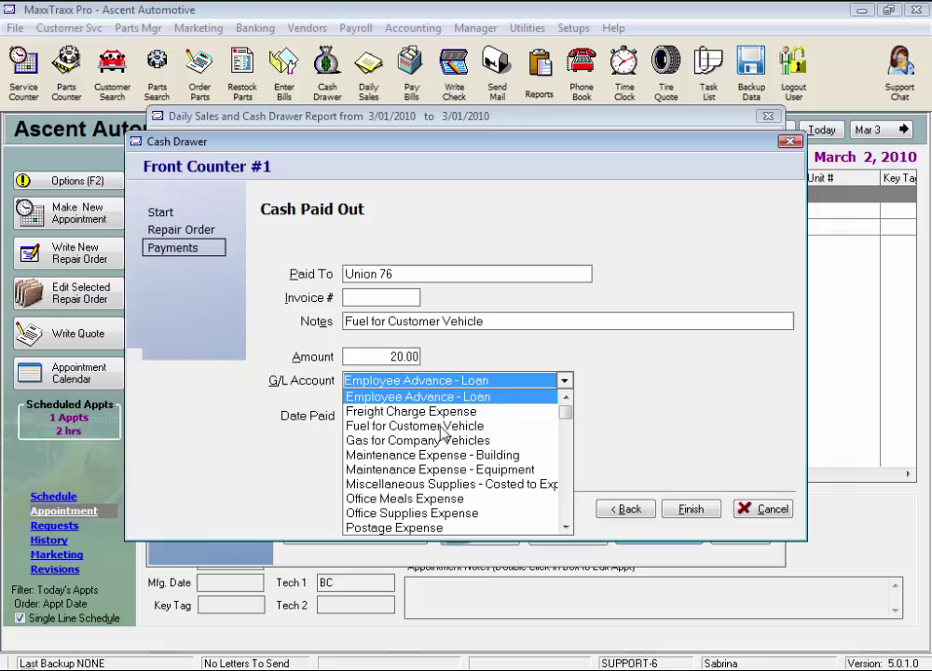
click(441, 426)
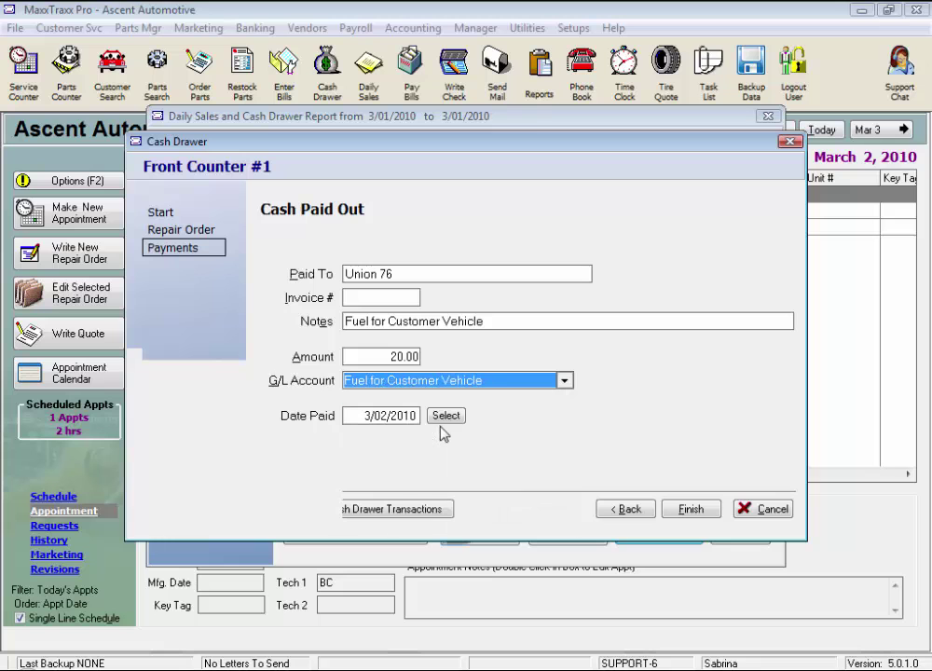
click(373, 421)
key(minus)
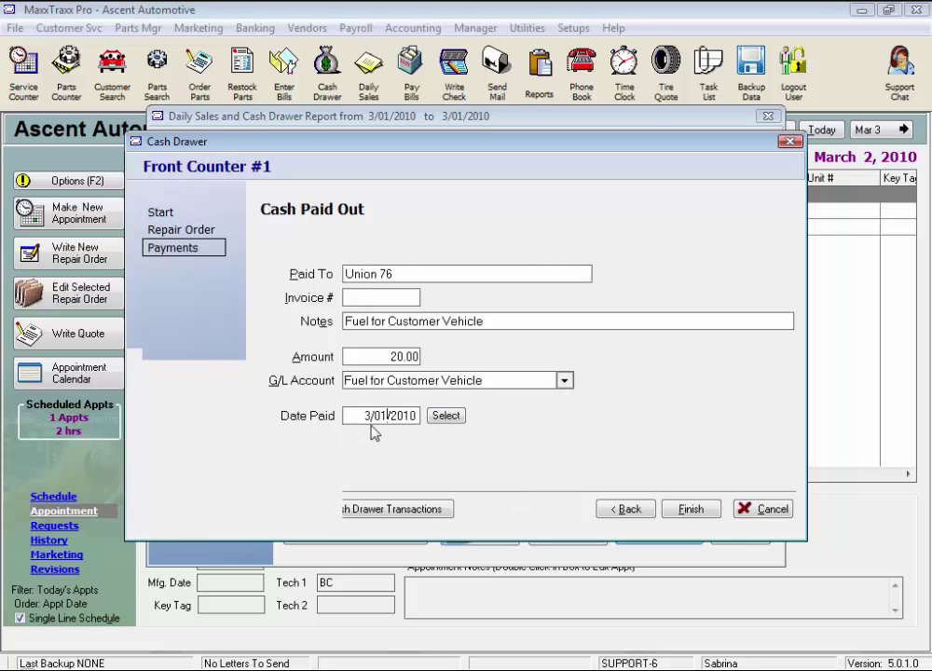
click(691, 512)
click(766, 513)
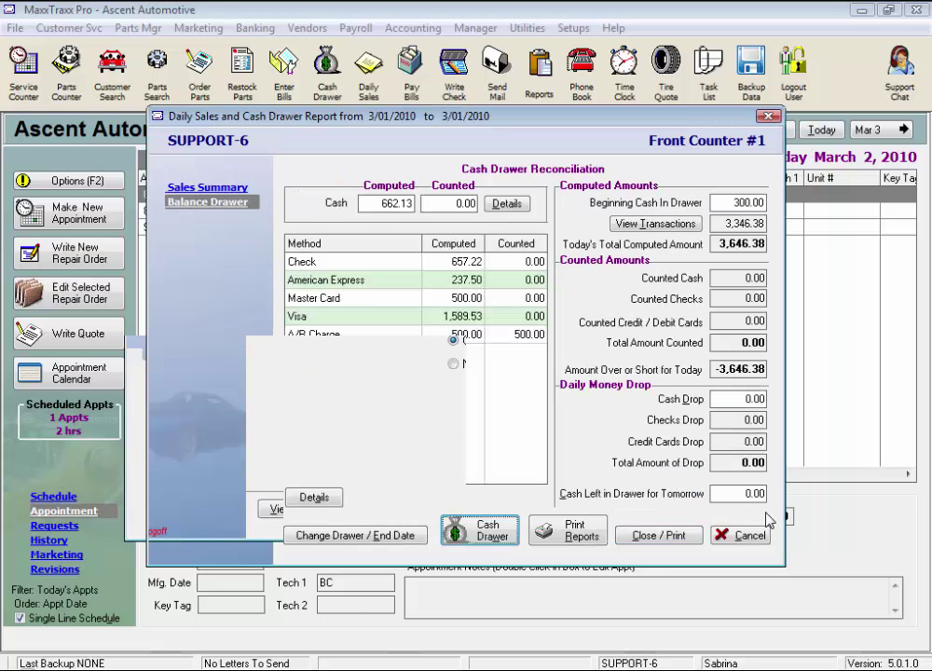
Step: Re-enter 662.13 as the counted cash amount
click(471, 203)
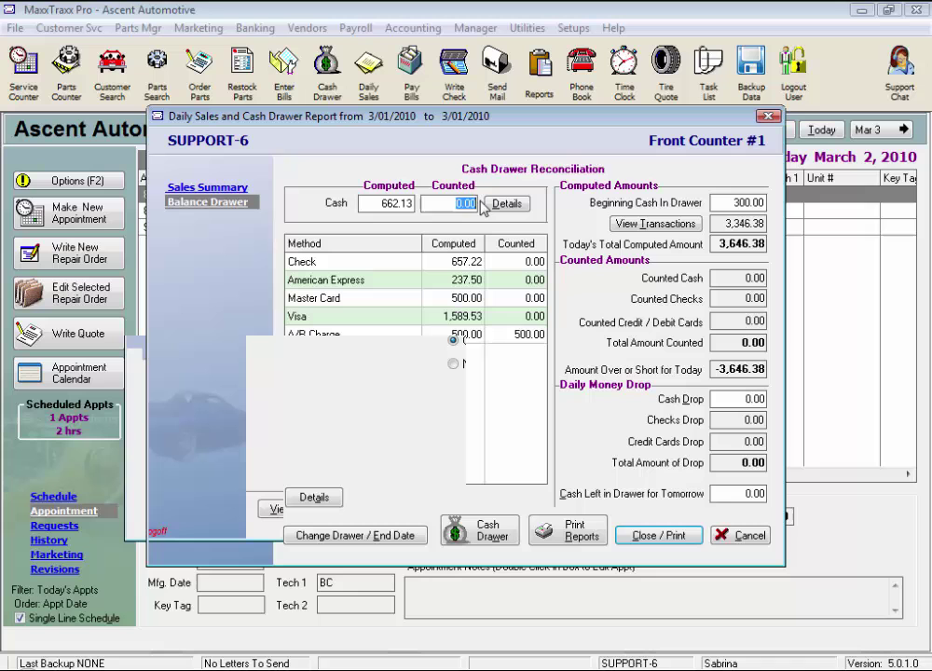
text(662.13)
key(Tab)
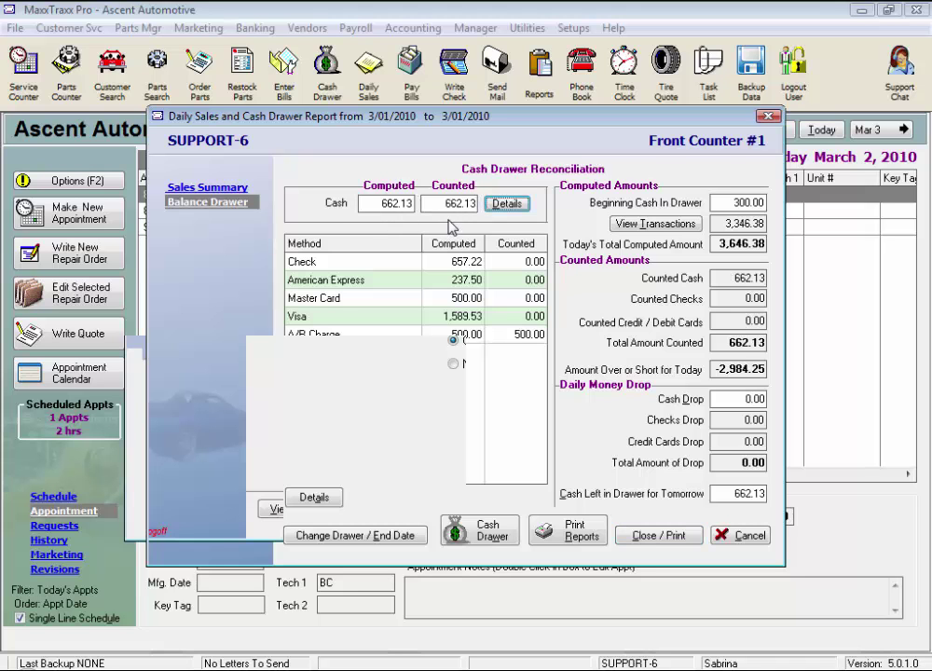
key(Tab)
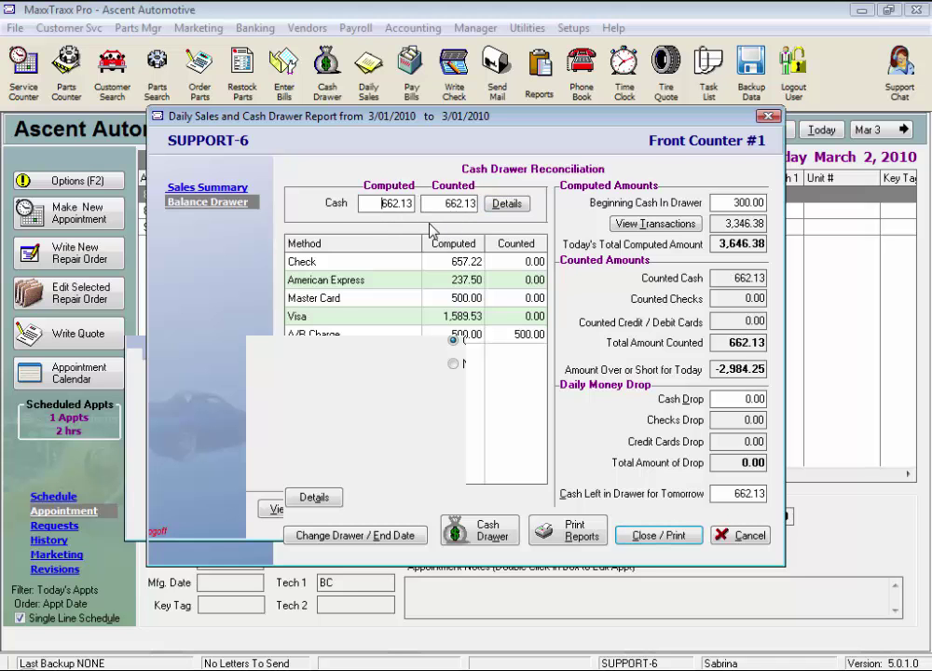
Step: Mark the RO 10003 and RO 10004 check payments as cleared
click(338, 266)
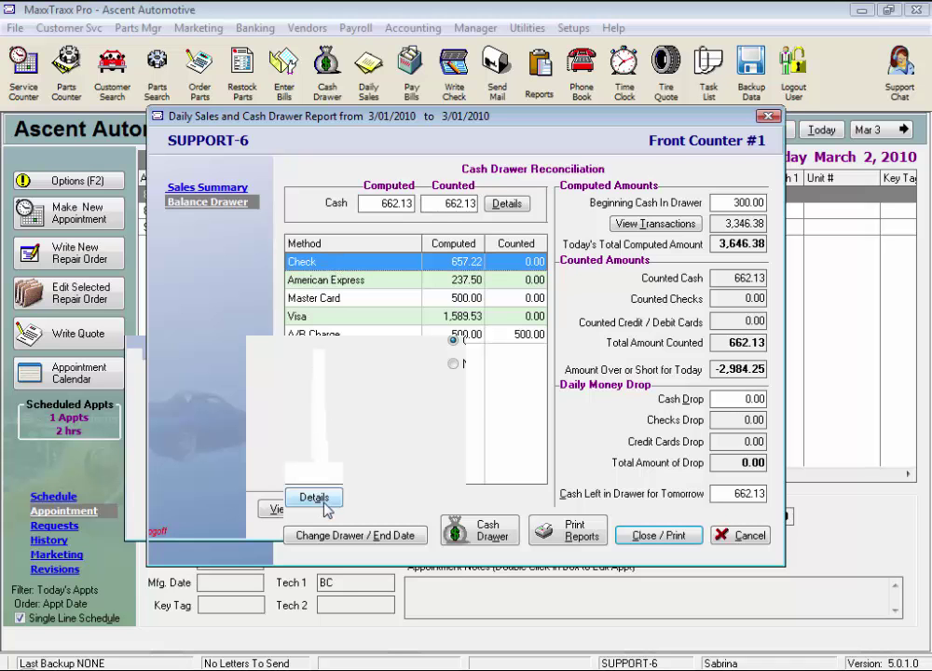
double_click(370, 269)
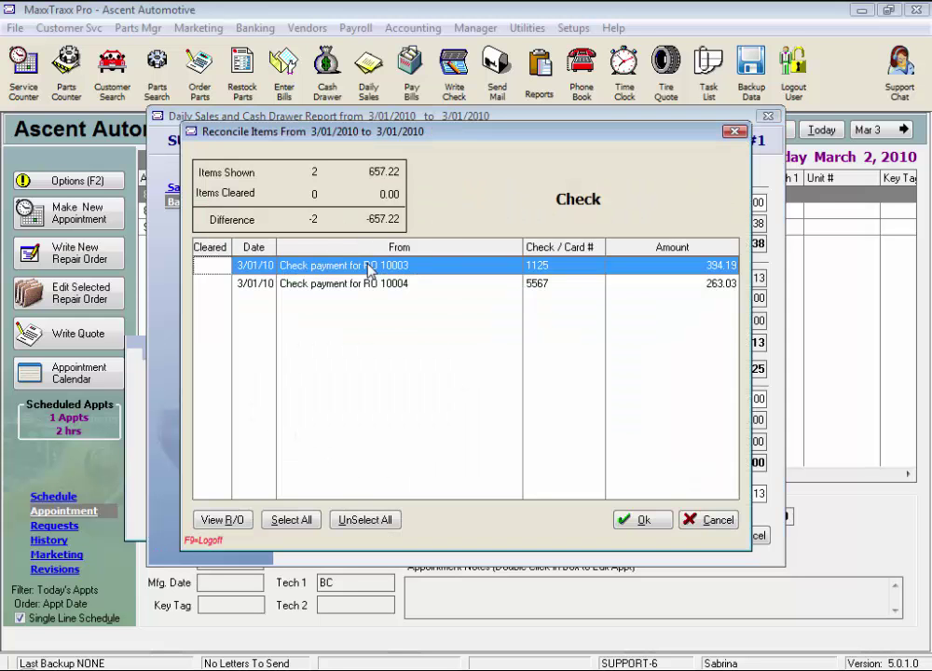
click(219, 270)
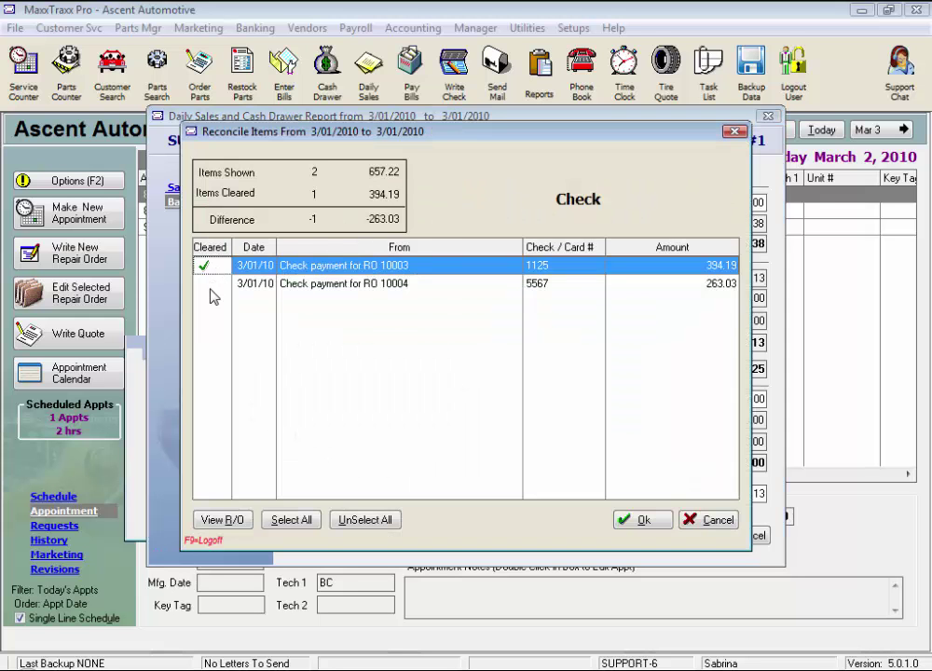
click(207, 283)
click(652, 521)
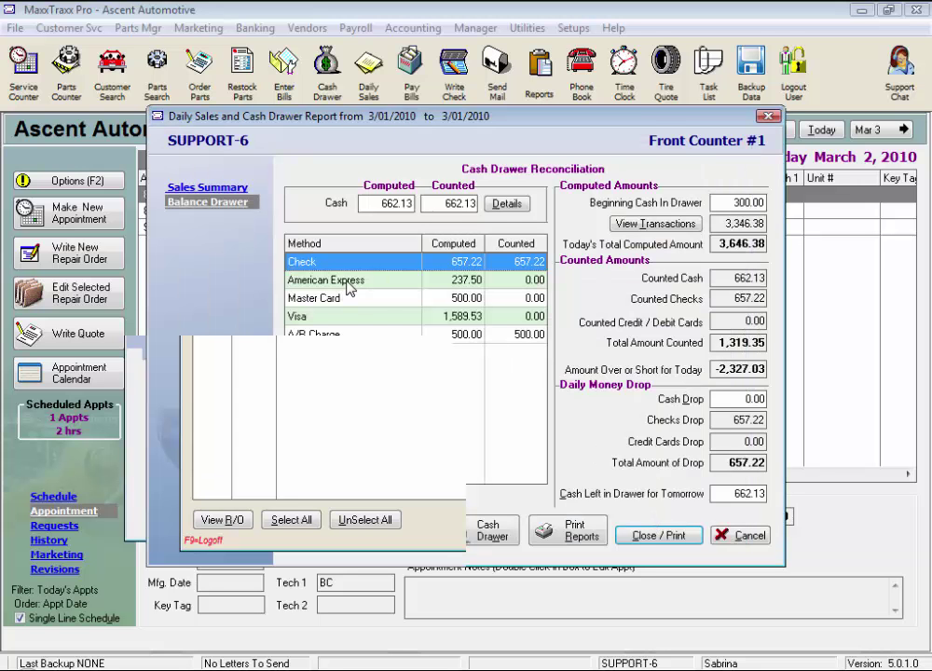
click(736, 298)
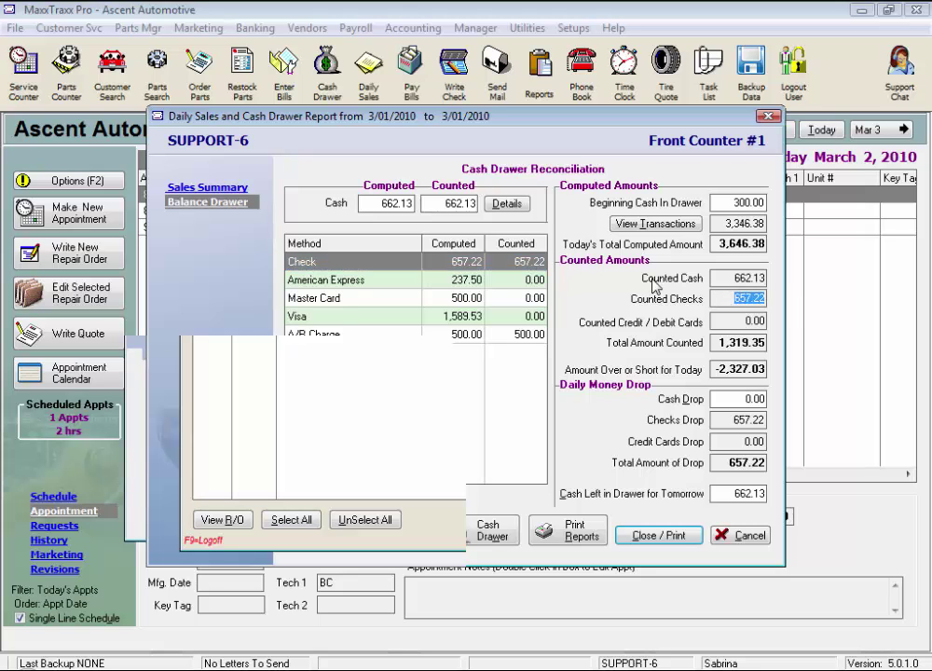
Step: Mark the American Express and Master Card payments as cleared
click(408, 283)
double_click(407, 283)
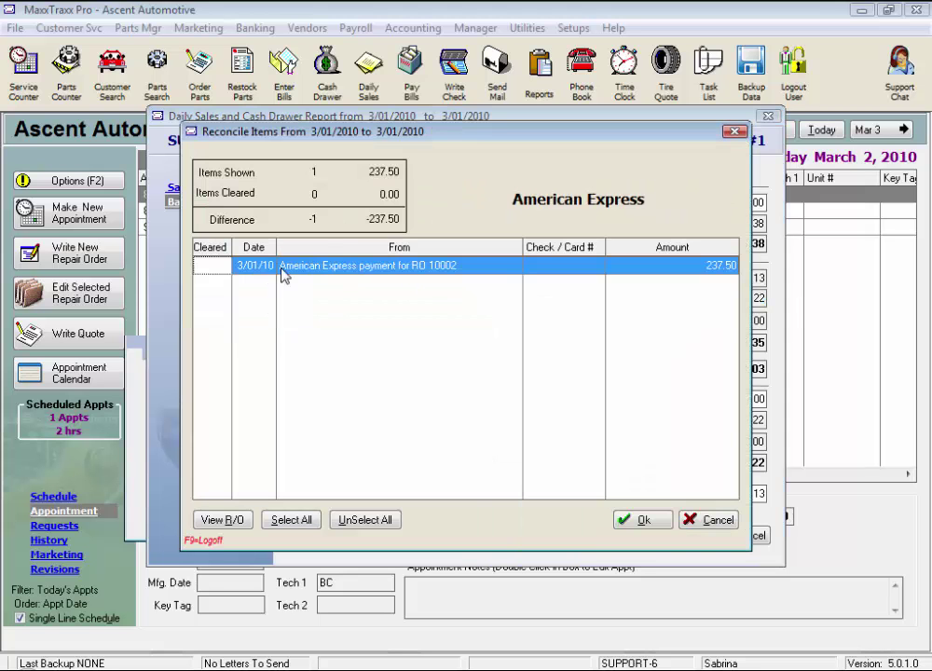
click(210, 268)
click(641, 523)
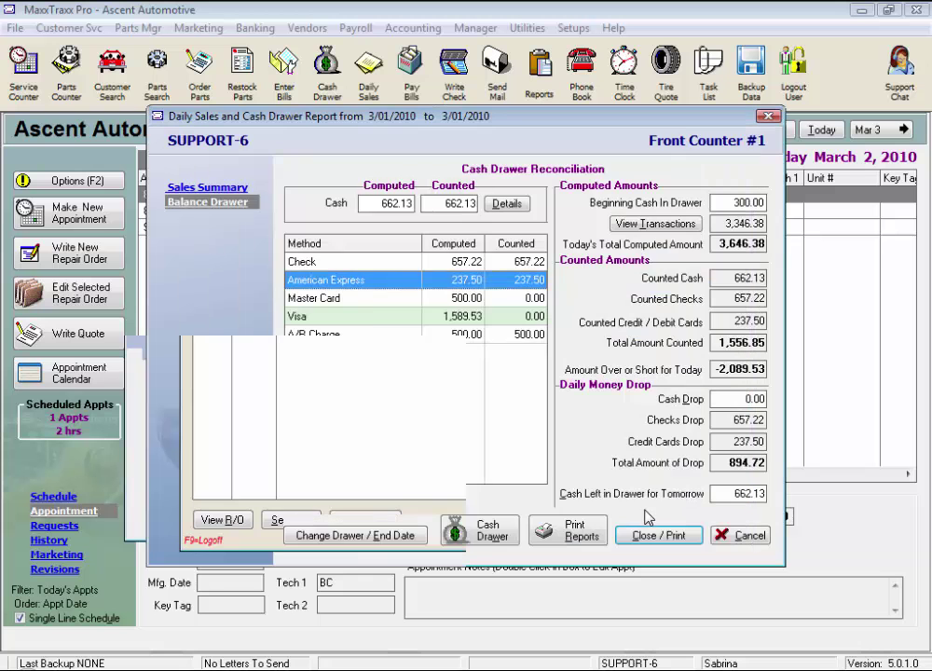
double_click(370, 304)
click(212, 266)
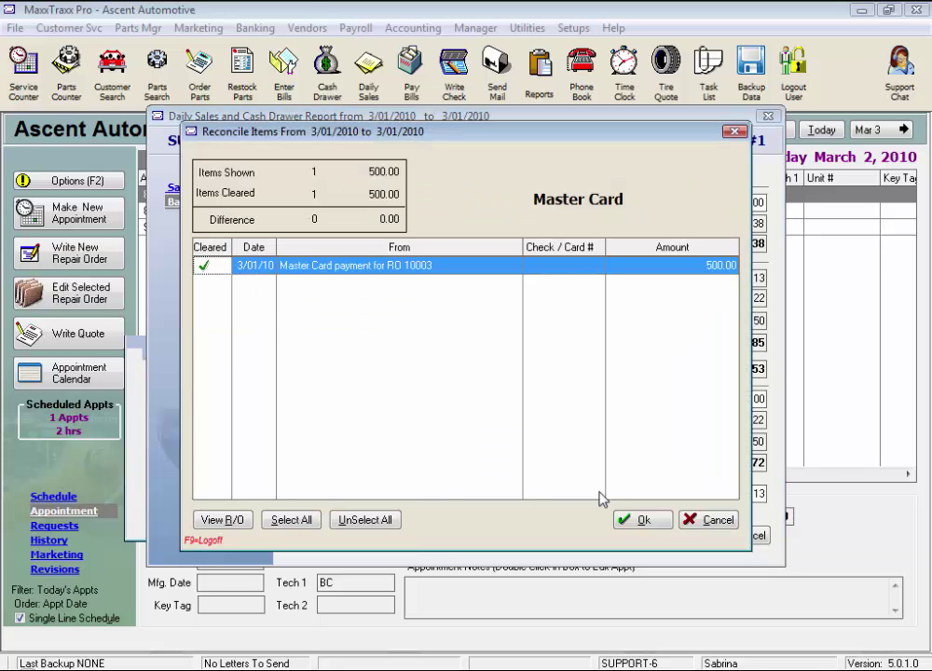
click(641, 524)
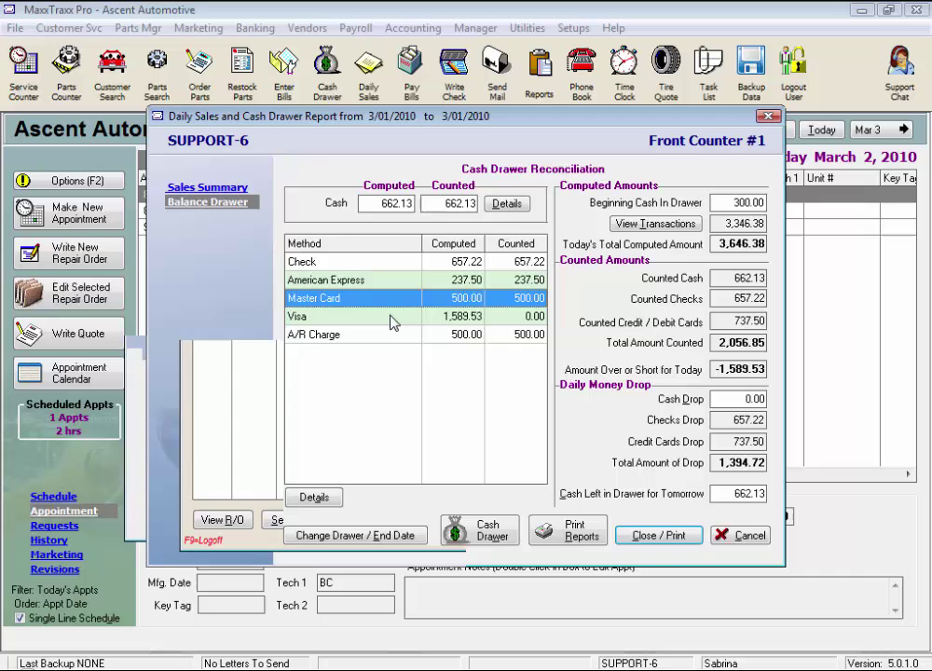
Step: Mark the RO 10001, 10005 and 10006 Visa payments as cleared
click(391, 321)
double_click(391, 321)
click(203, 266)
click(203, 283)
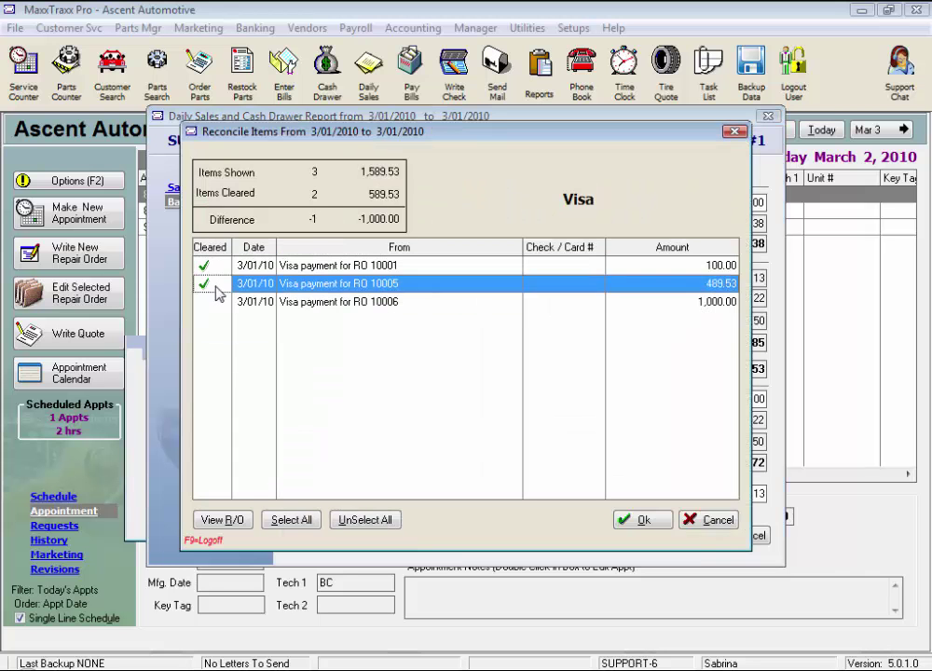
click(203, 302)
click(641, 519)
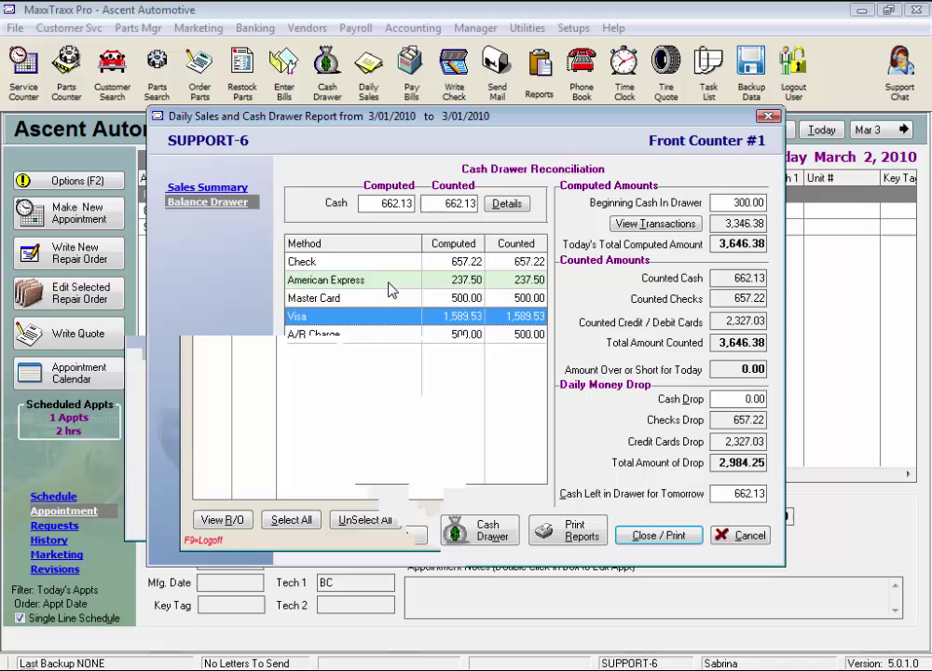
Step: Enter a 362.13 cash drop, leaving 300.00 in the drawer for tomorrow
click(726, 397)
text(362)
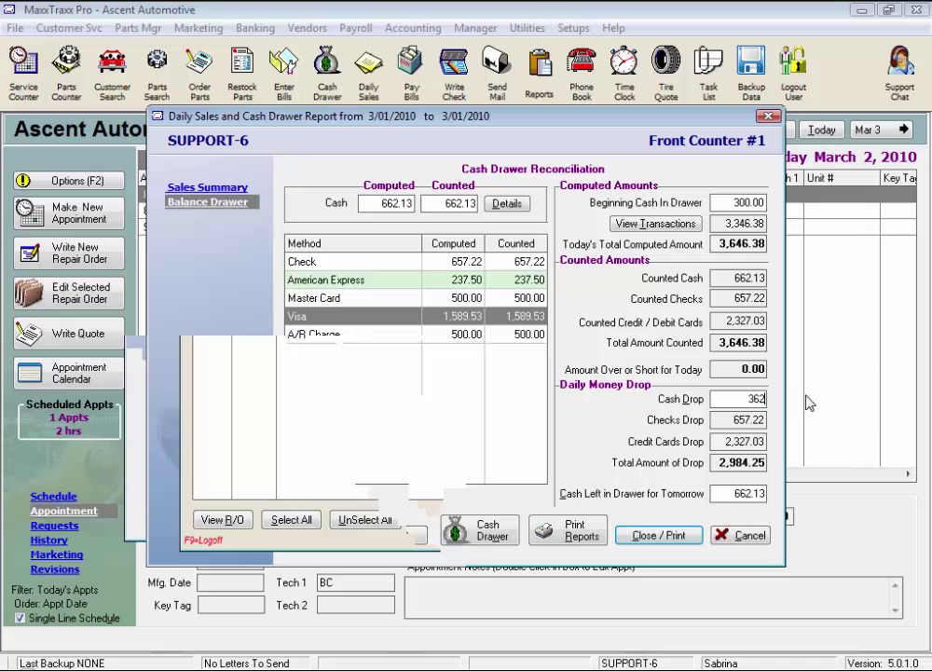
text(.13)
key(Tab)
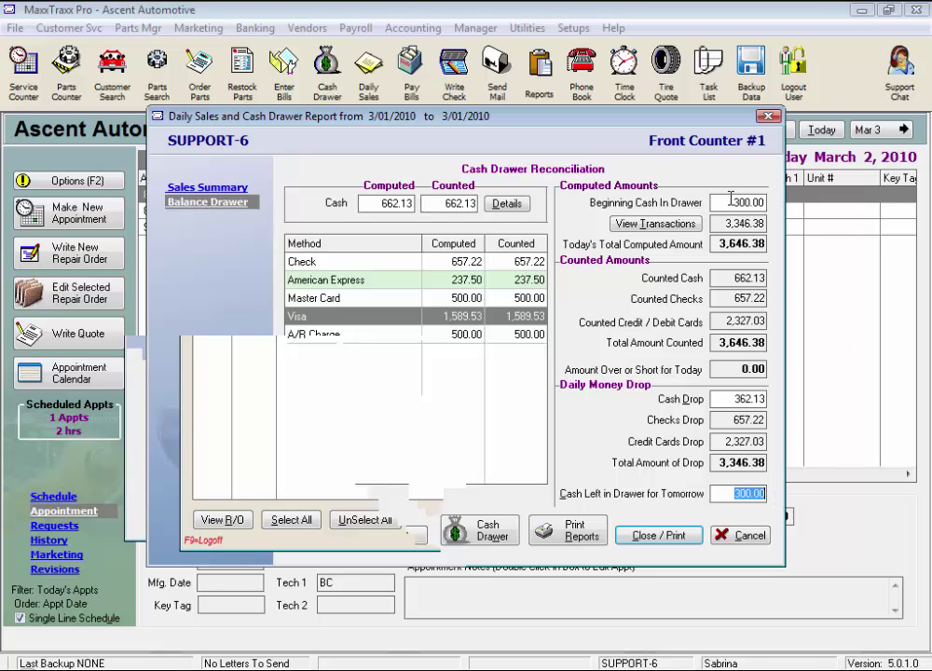
click(768, 201)
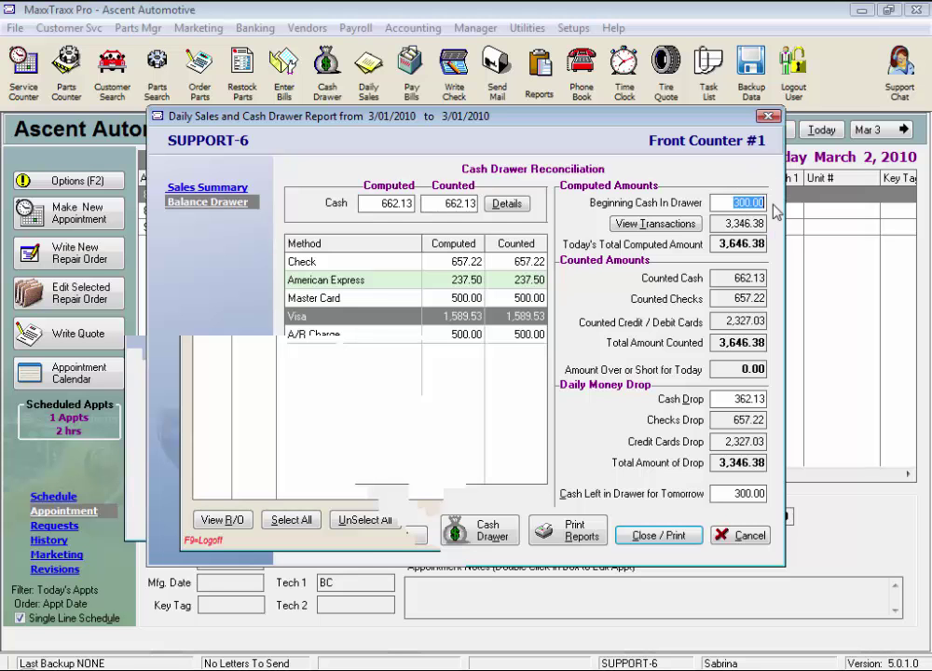
Step: Tick Print for every closing report, from Daily Cash Drawer Financial Summary to Modified Cash Drawer Transactions
click(584, 537)
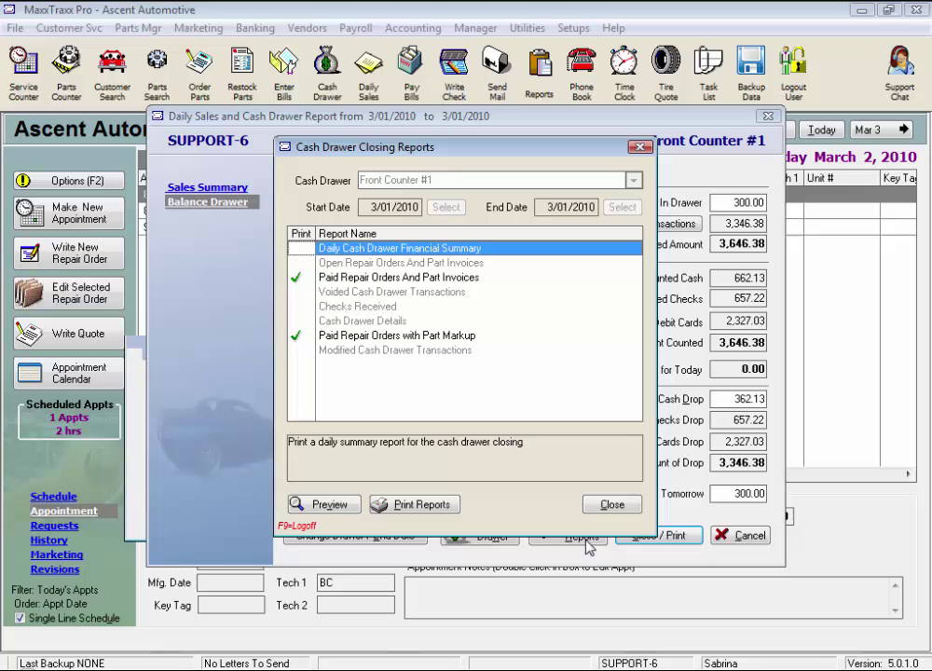
click(296, 248)
click(296, 263)
click(296, 277)
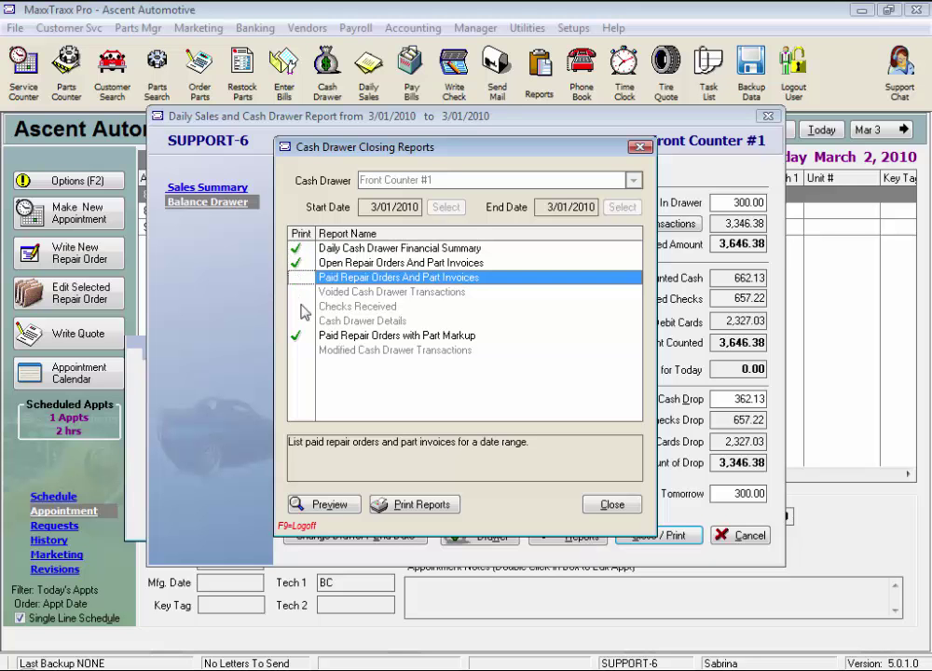
click(296, 291)
click(297, 306)
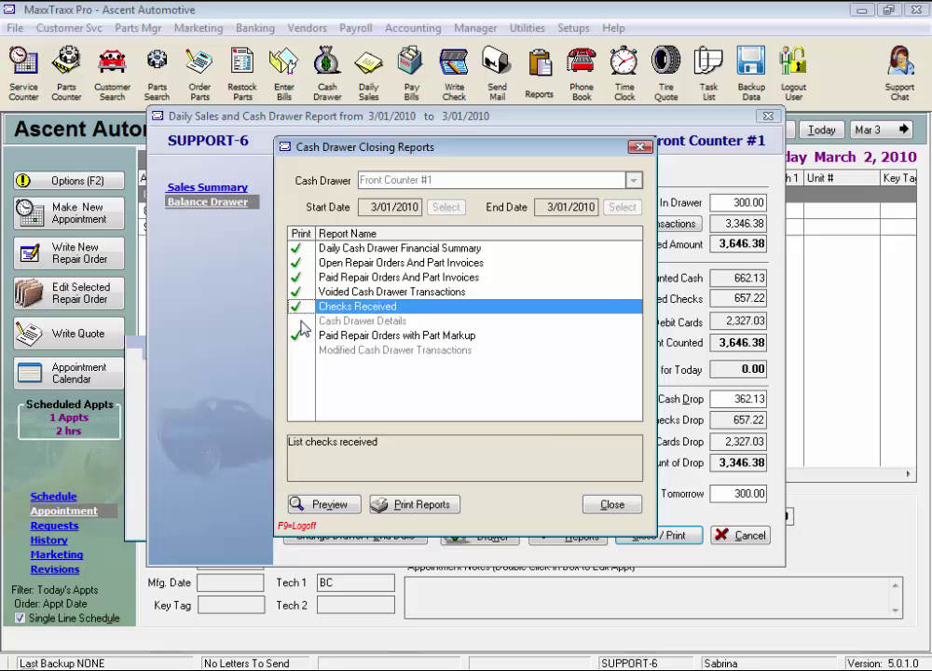
click(296, 321)
click(296, 349)
click(613, 503)
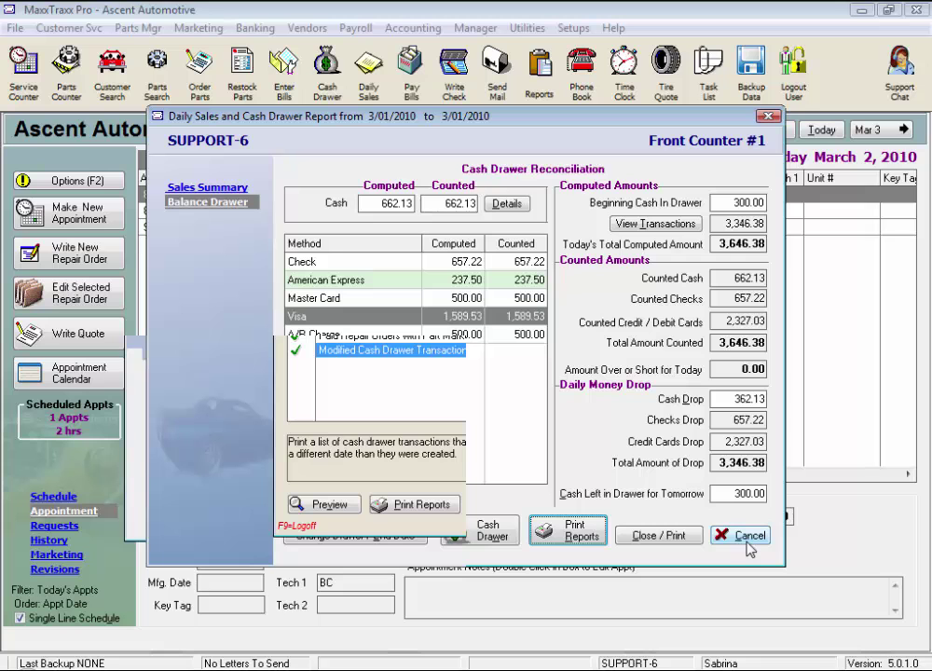
Step: Close out the drawer, confirm 300.00 left for tomorrow, and dismiss the closing reports
click(666, 542)
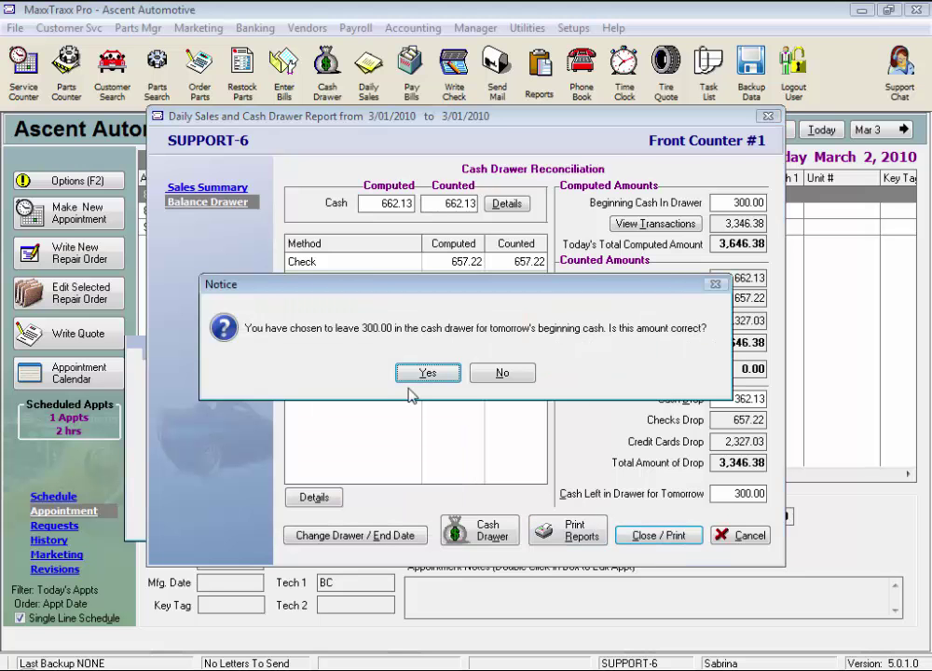
click(427, 371)
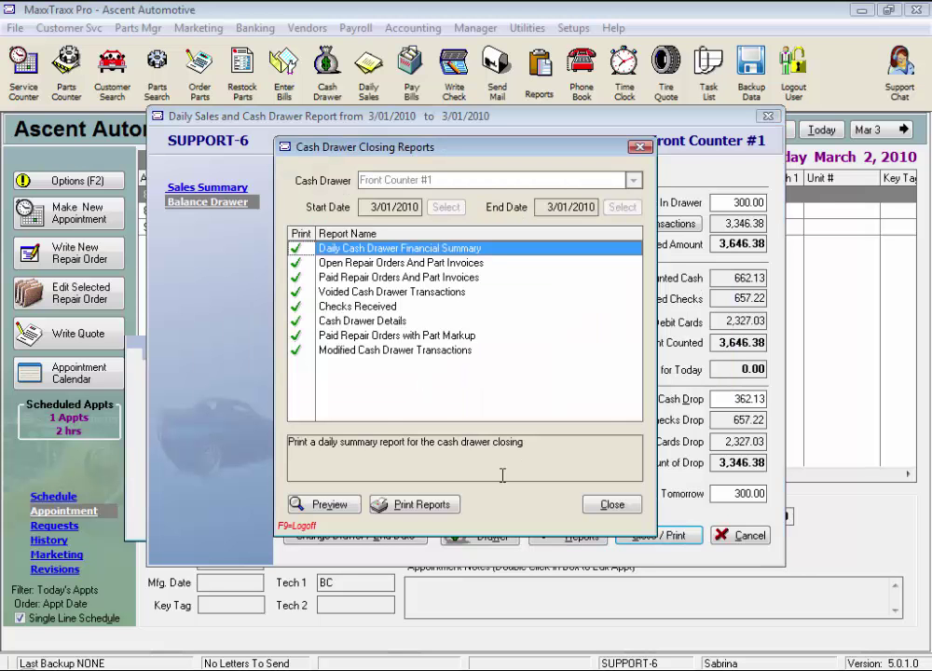
click(612, 505)
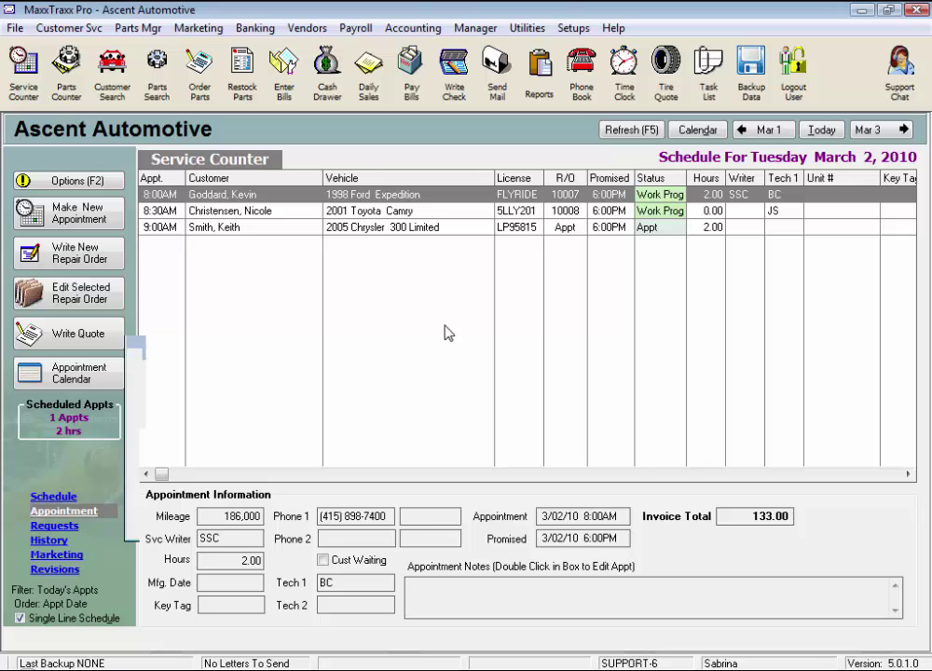
Step: Select the 9:00AM 2005 Chrysler 300 Limited appointment on the March 2 schedule
click(406, 314)
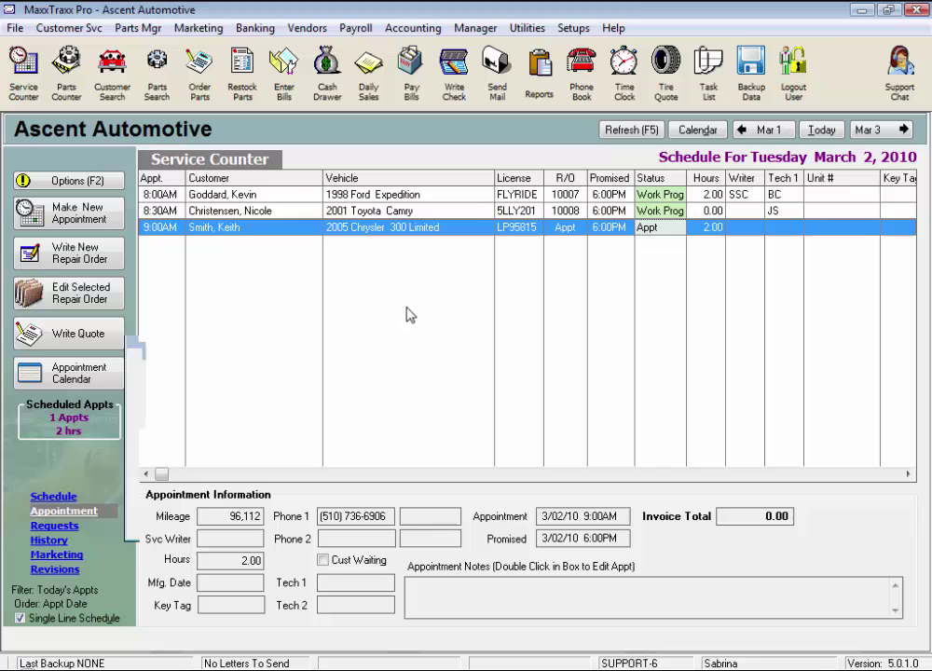